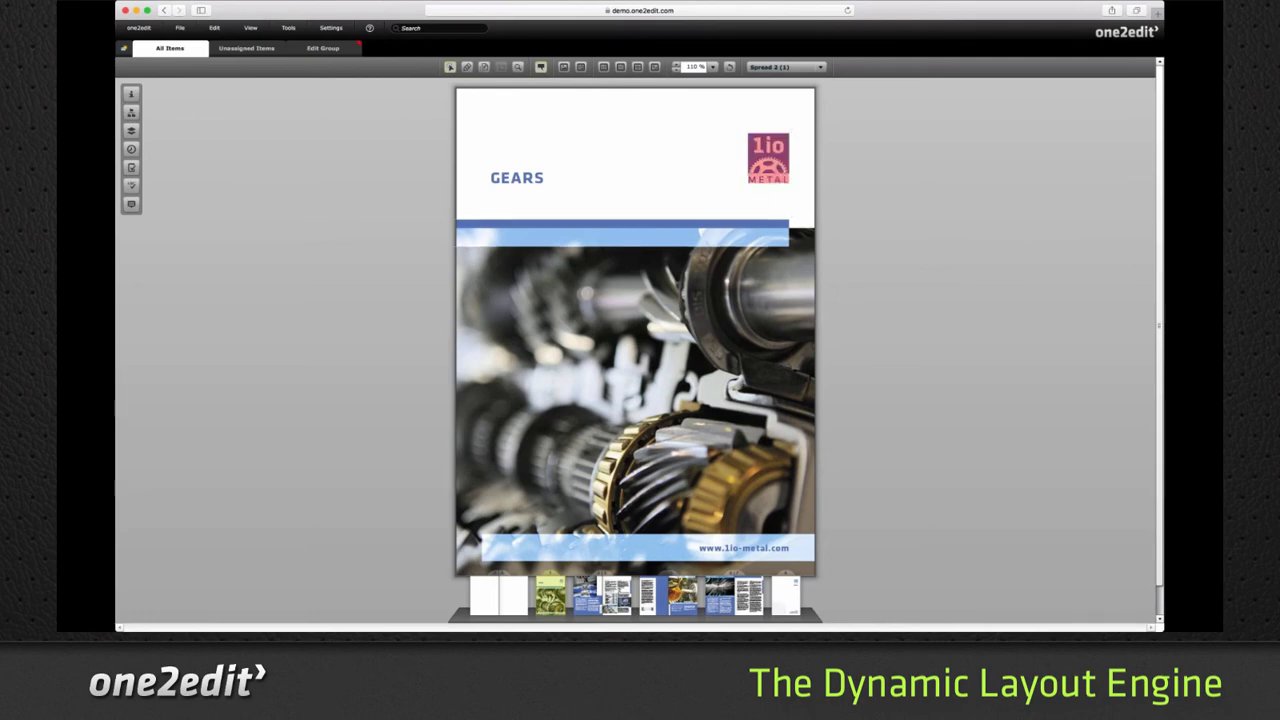
- Inspect the dynamic layout settings of the cover's GEARS title frame and 1io Metal logo with the DLE Tool
left_click(487, 68)
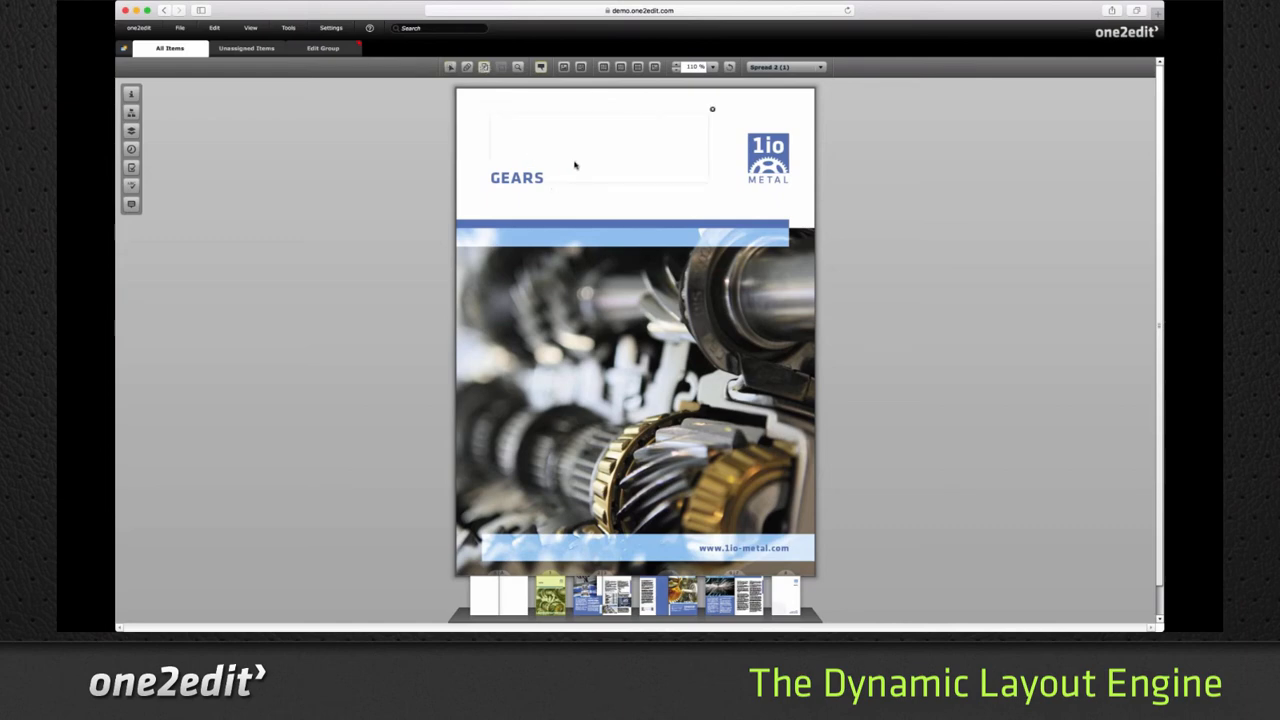
left_click(613, 171)
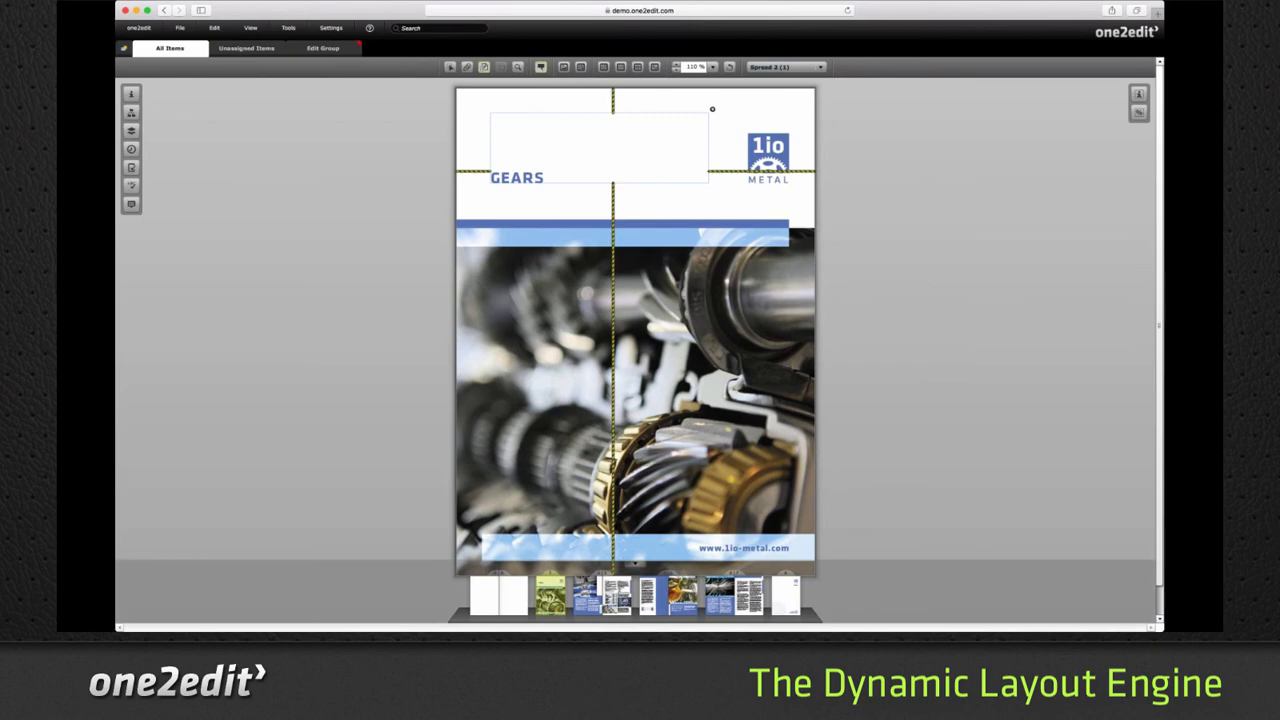
left_click(1138, 112)
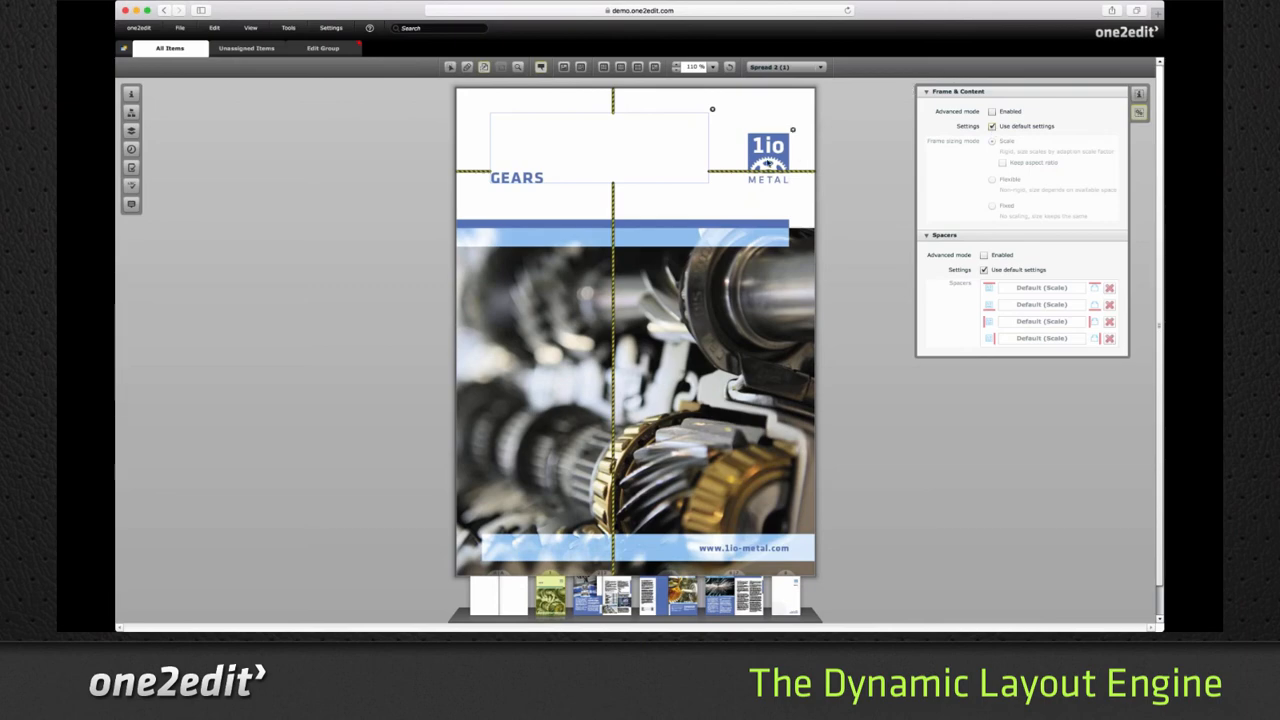
left_click(778, 165)
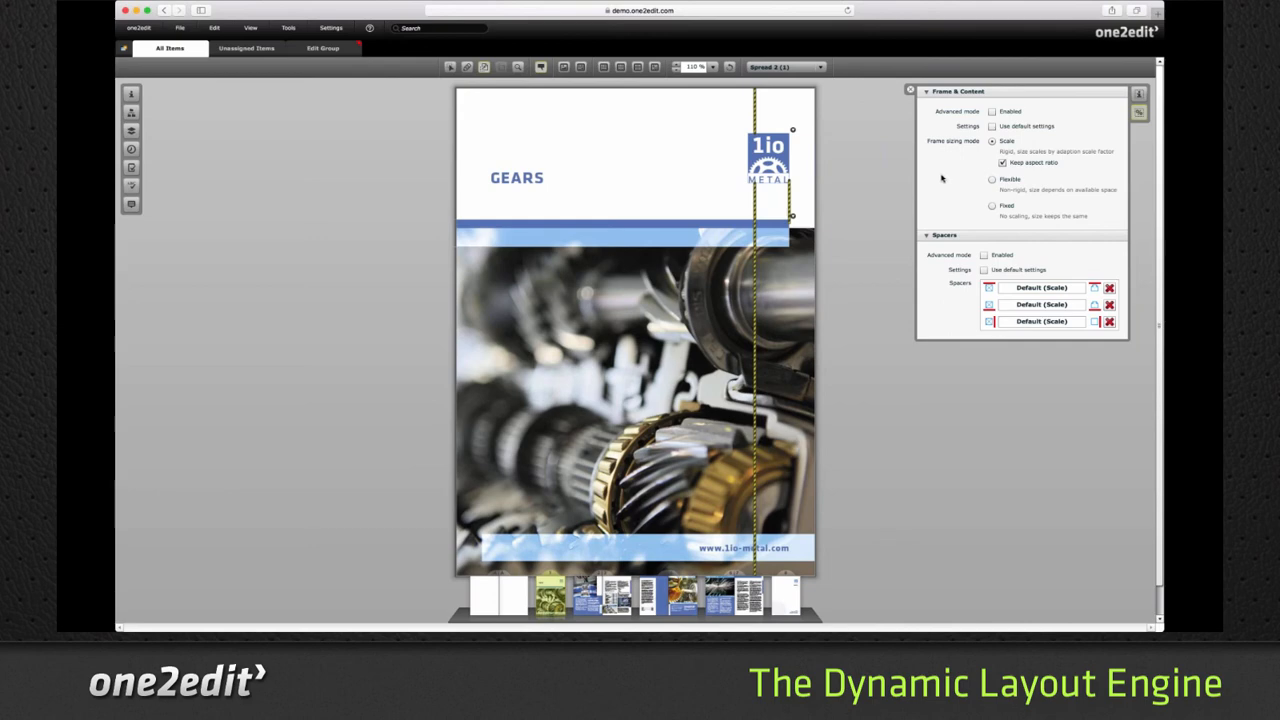
- Preview the cover's dynamic layout and check the document's Dynamic Layout Engine settings
left_click(240, 30)
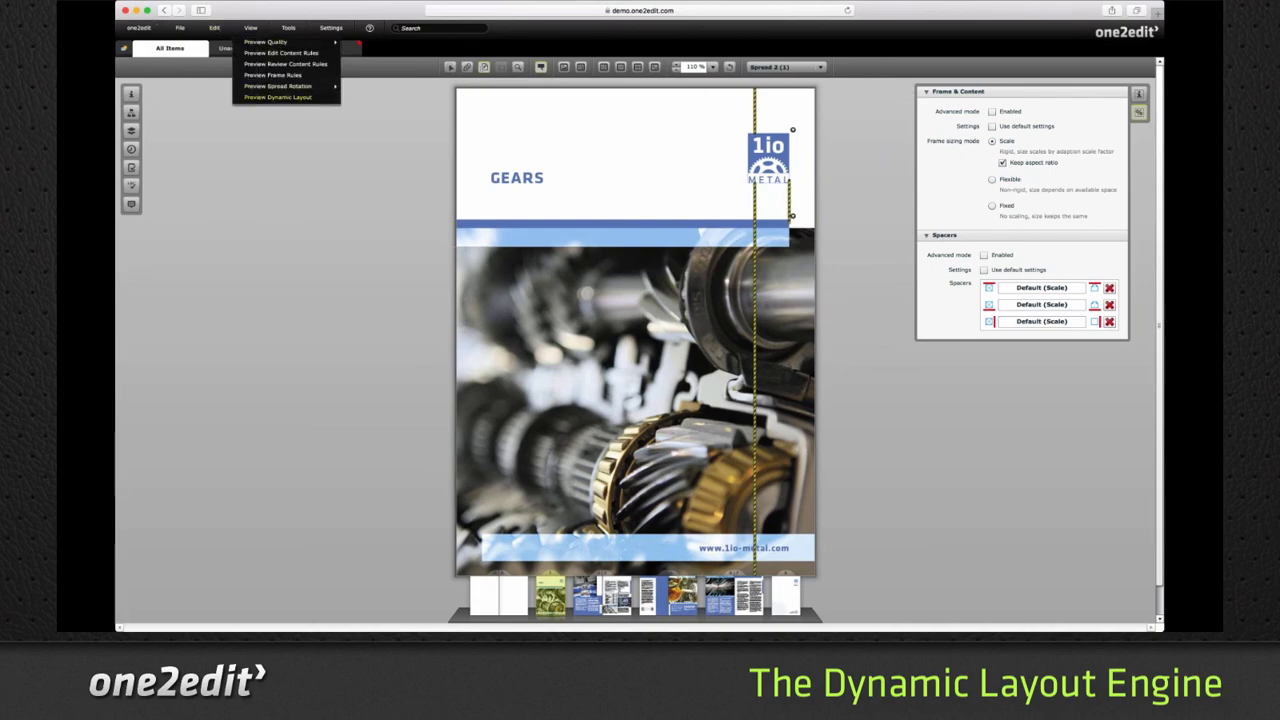
left_click(278, 97)
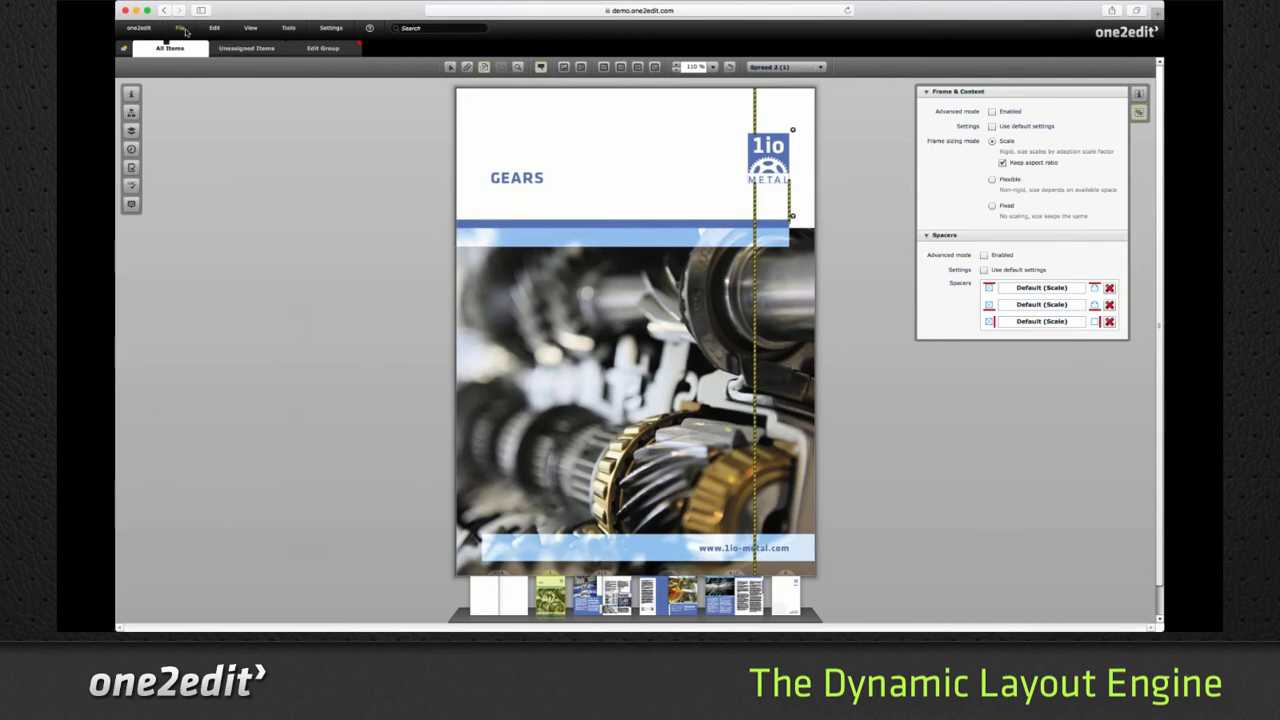
left_click(183, 28)
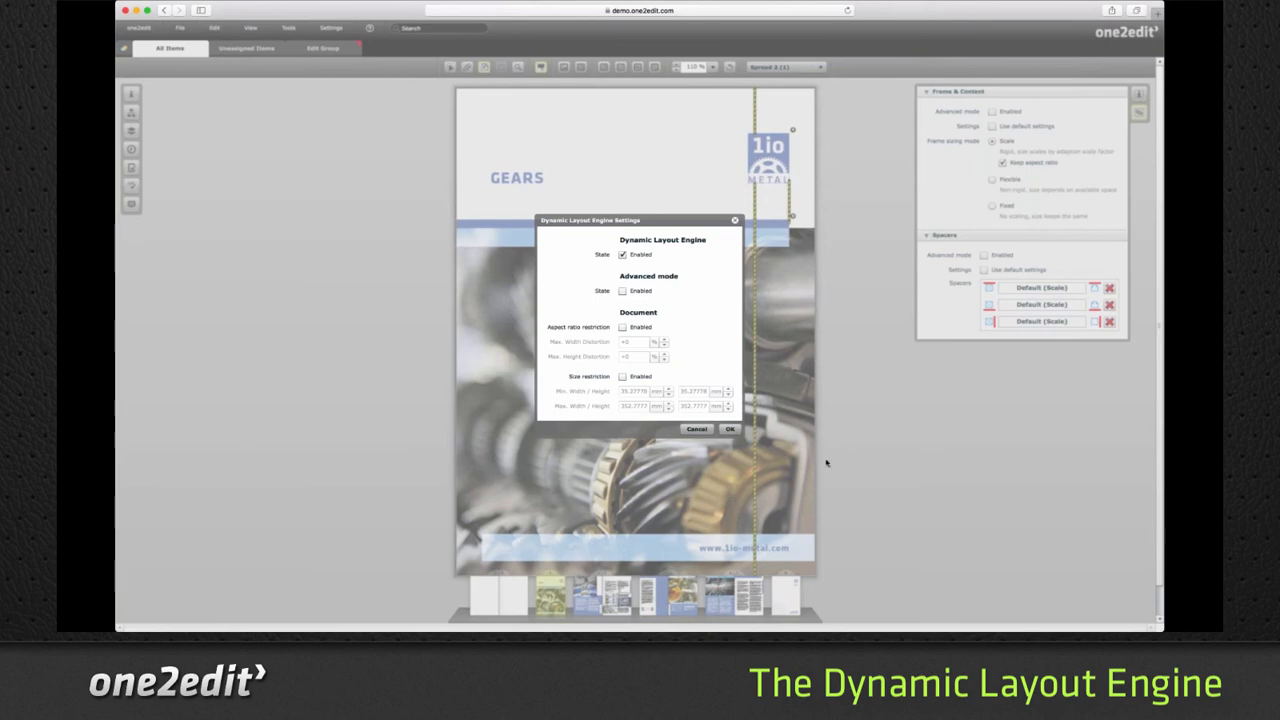
left_click(697, 429)
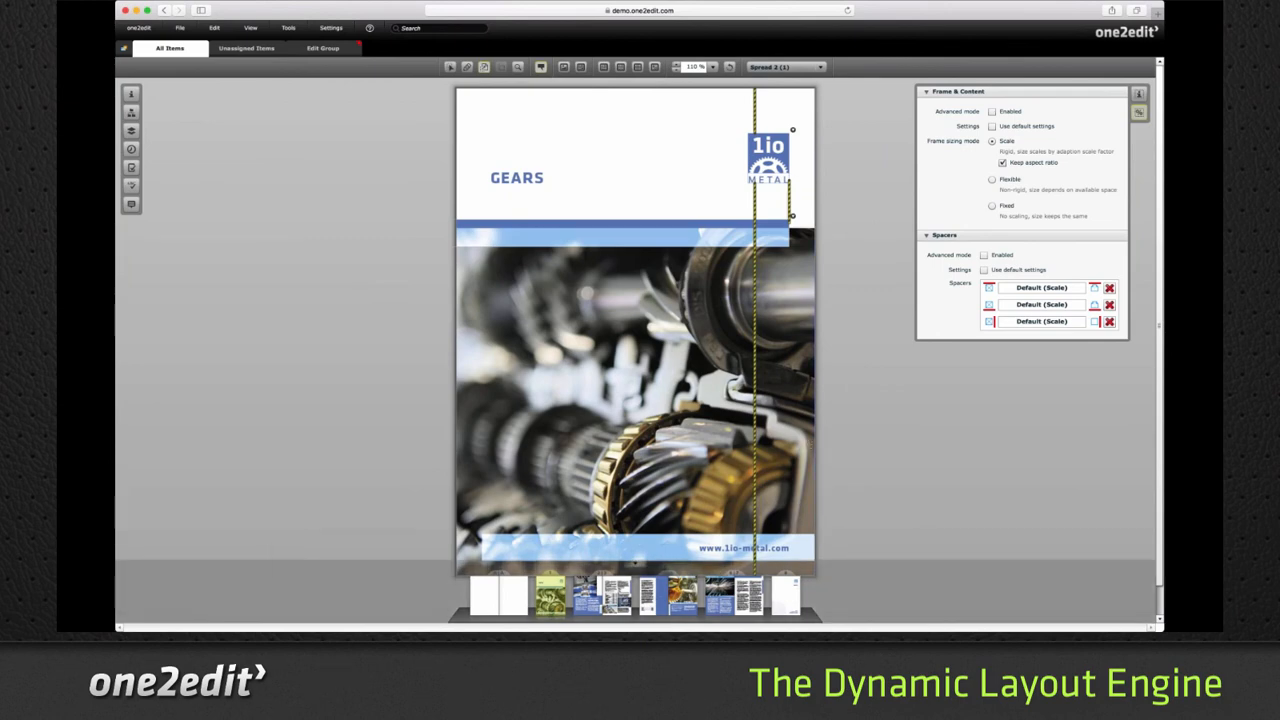
- Preview the dynamic layout of the pages 6–7 spread at about 65% width and 60% height, and select its outer text column
left_click(735, 595)
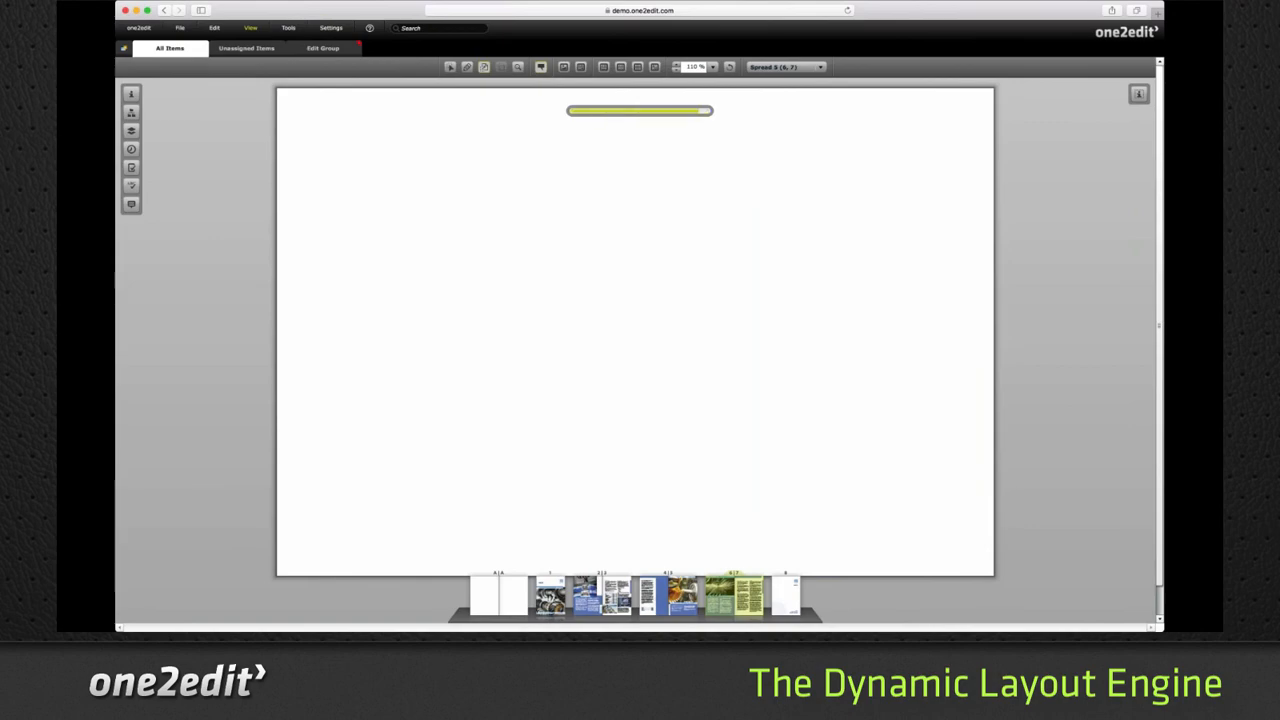
left_click(250, 28)
left_click(254, 65)
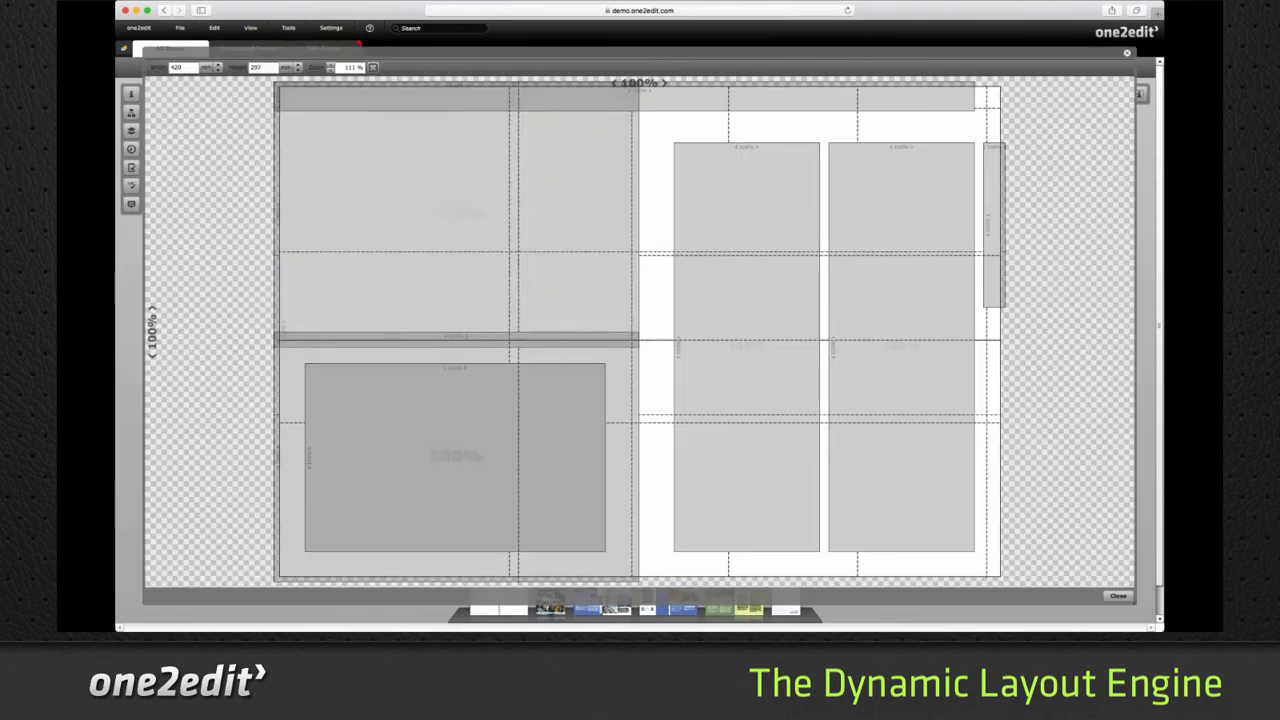
left_click_drag(1049, 383, 917, 285)
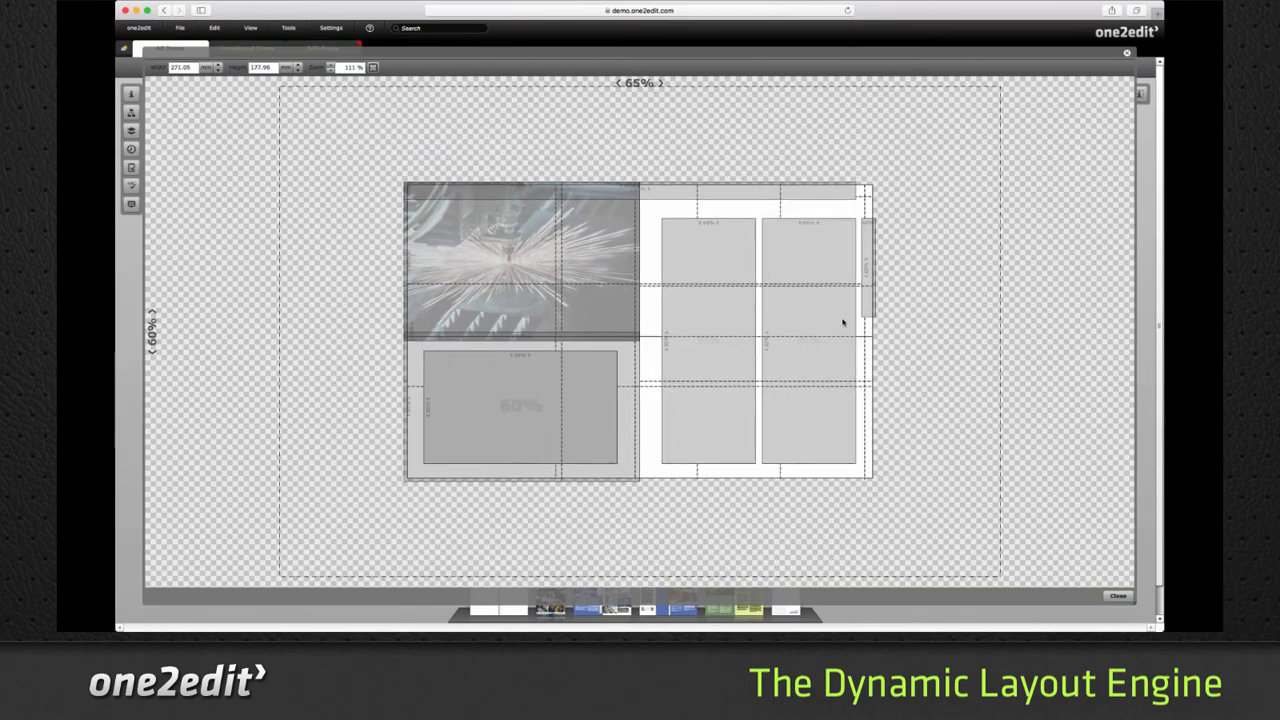
left_click(807, 348)
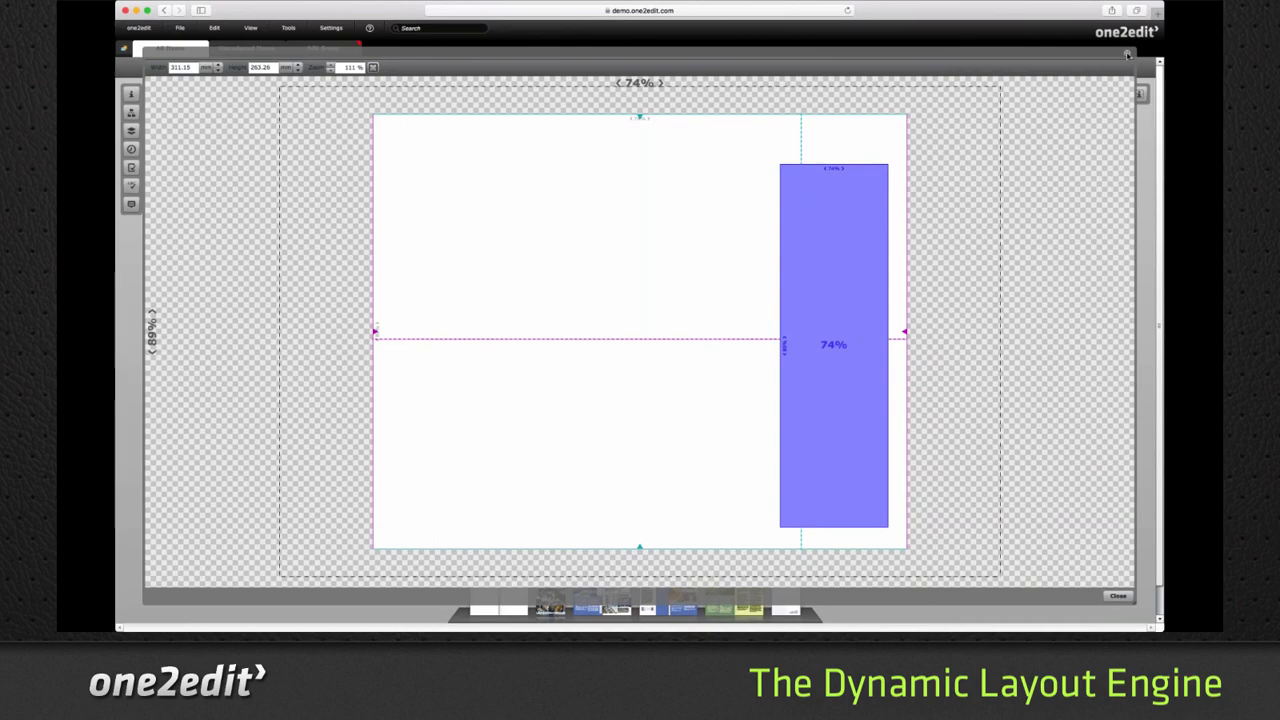
left_click(1127, 54)
- Preview the spread's dynamic layout again at about 315 mm wide and 180 mm high
left_click(250, 27)
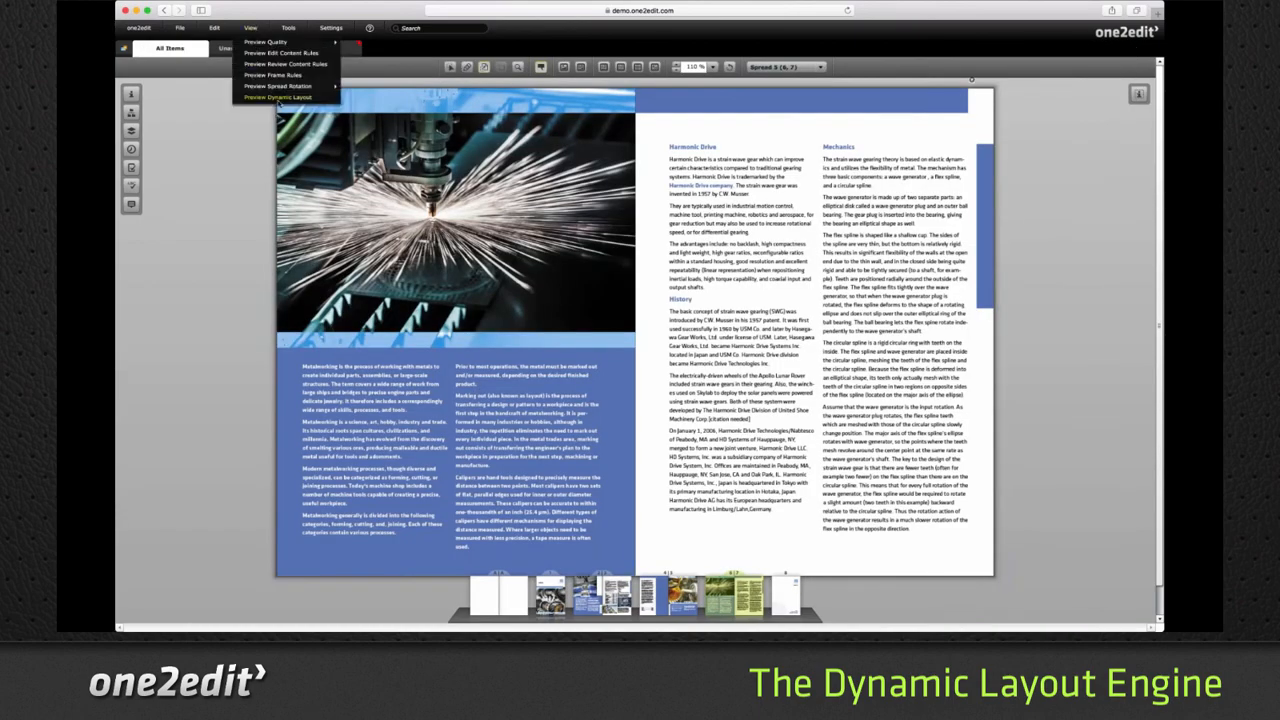
left_click(277, 97)
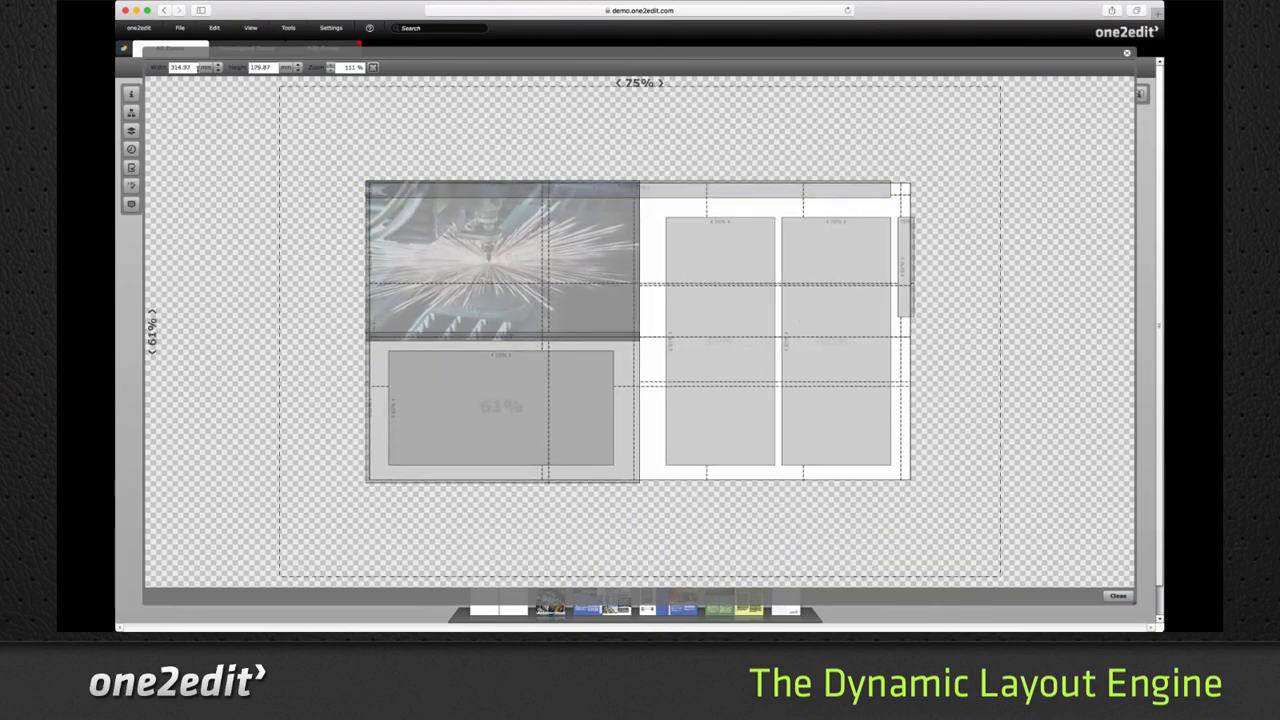
left_click(1127, 53)
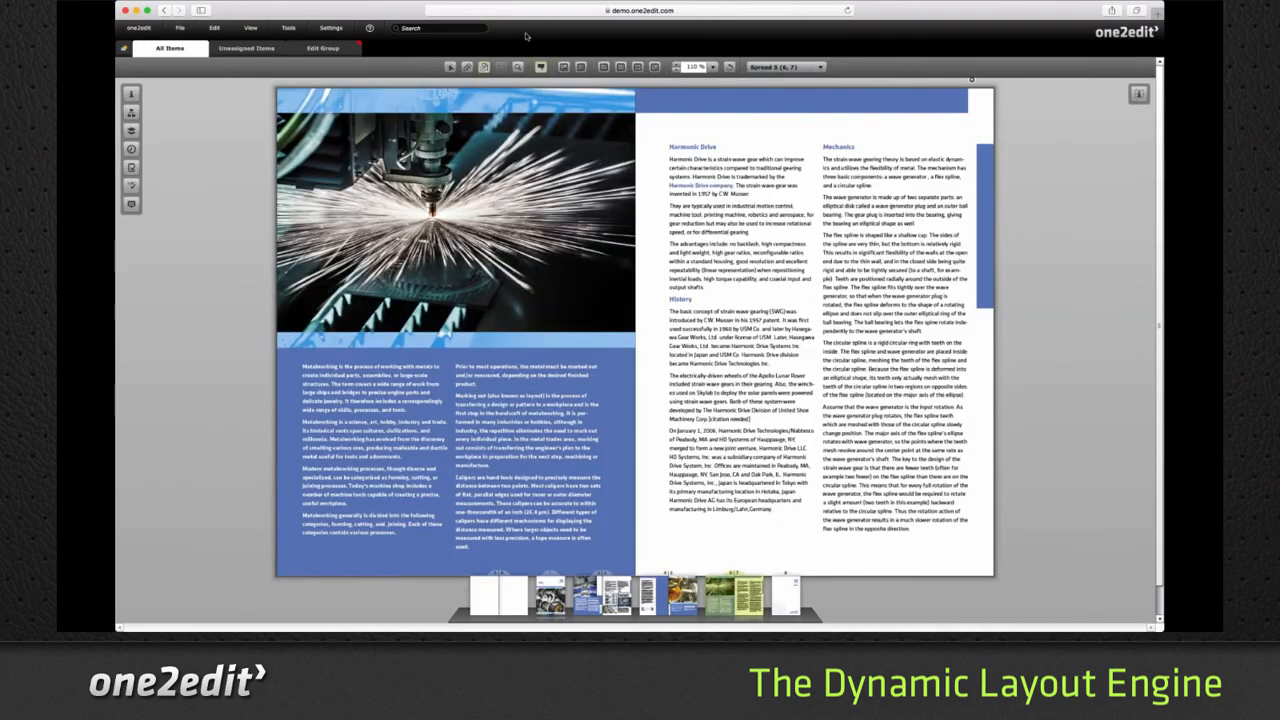
- Look at the Resize Document options and preview the spread's dynamic layout at about 84% width and 70% height
left_click(289, 30)
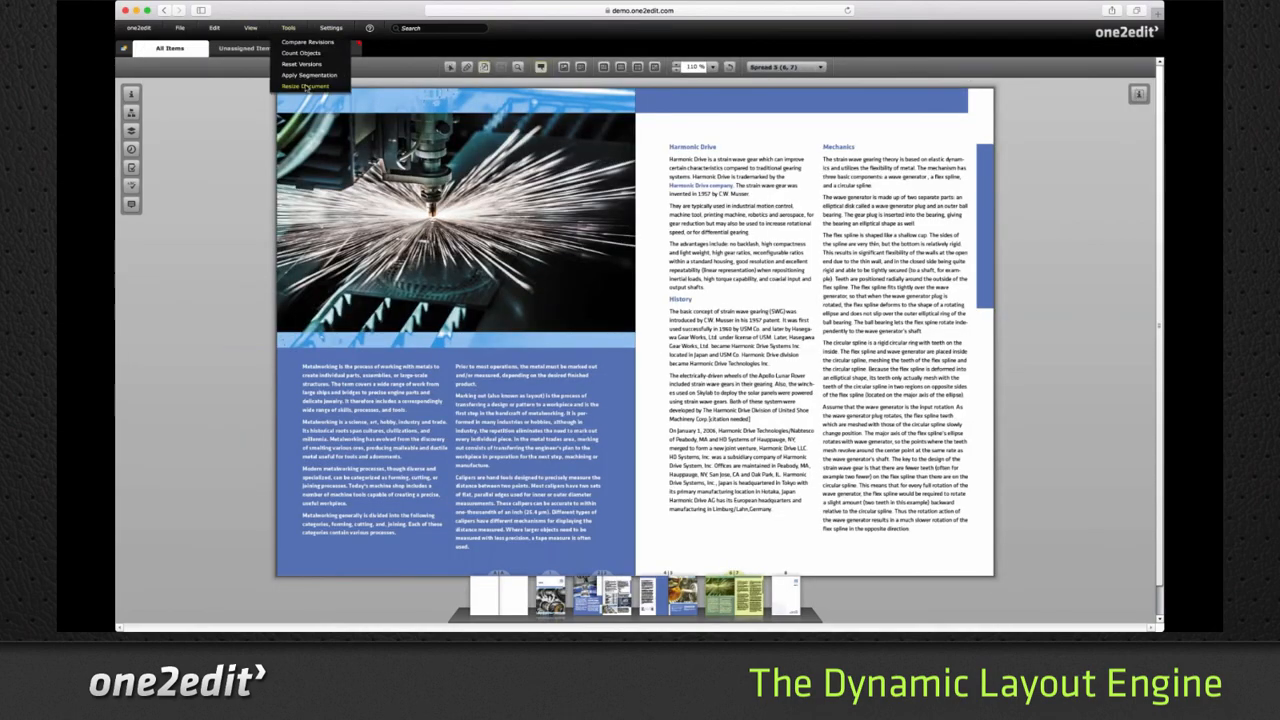
left_click(305, 87)
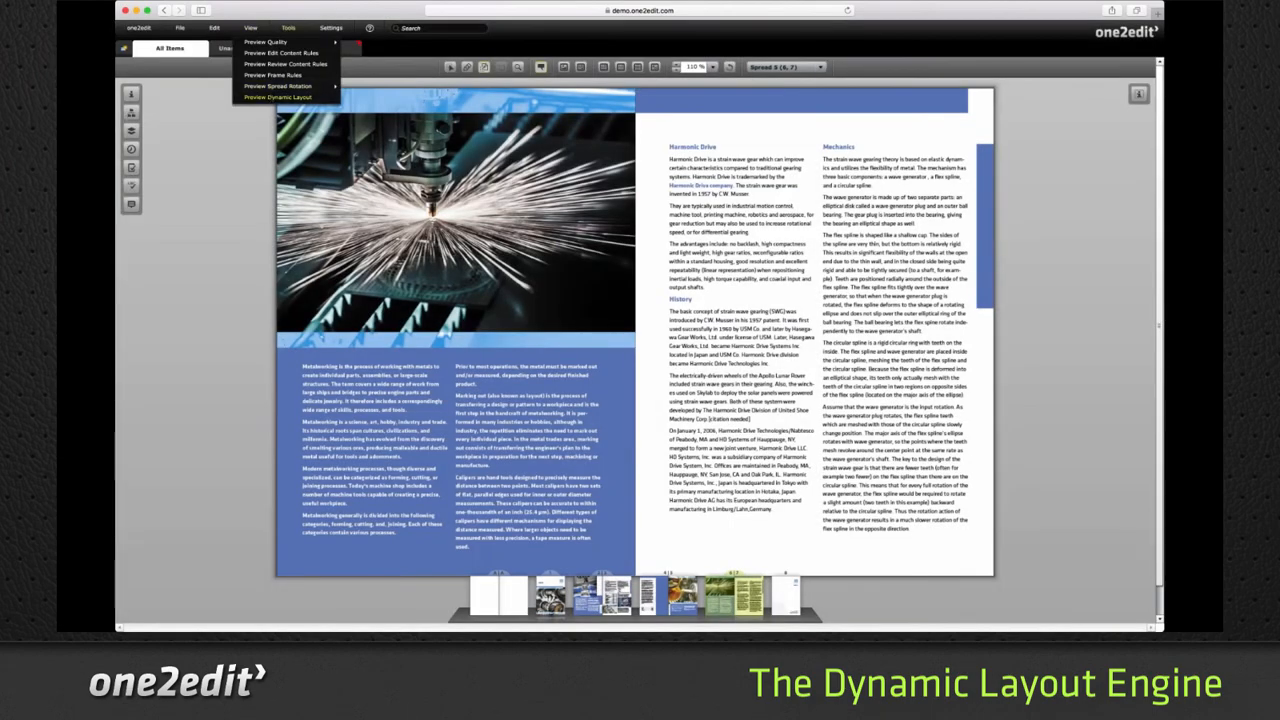
left_click(288, 87)
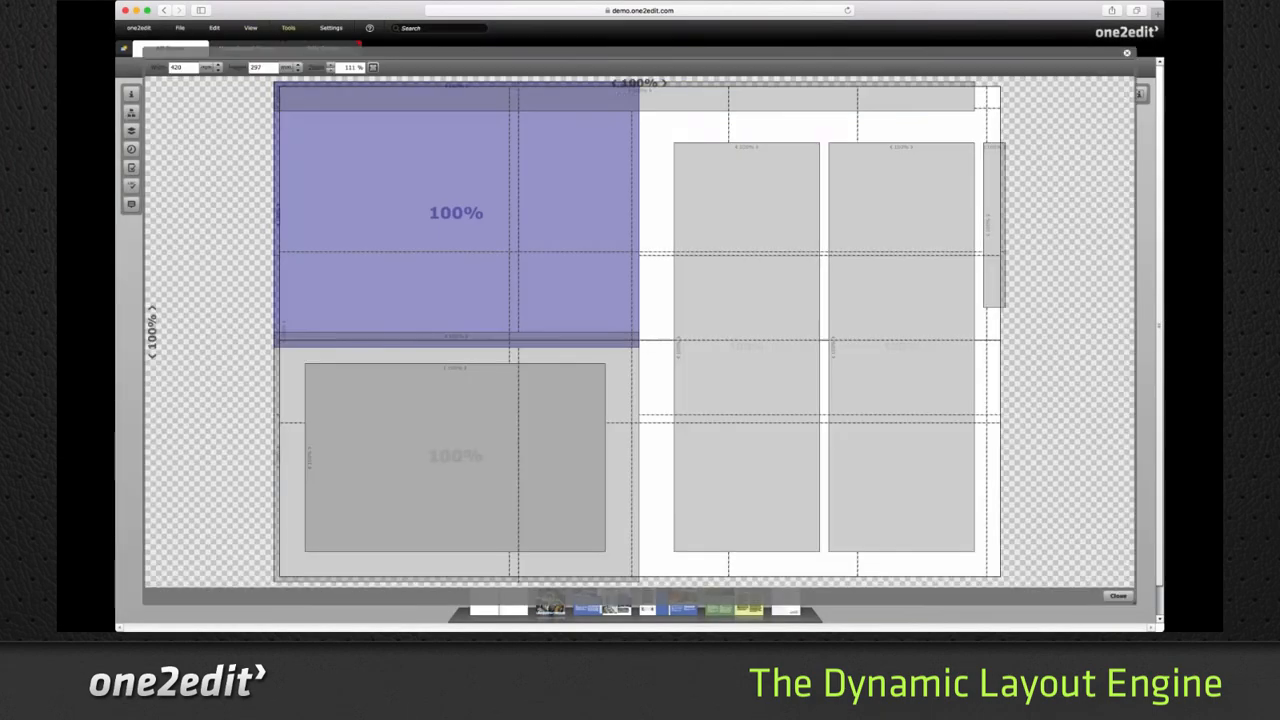
left_click_drag(695, 373, 637, 297)
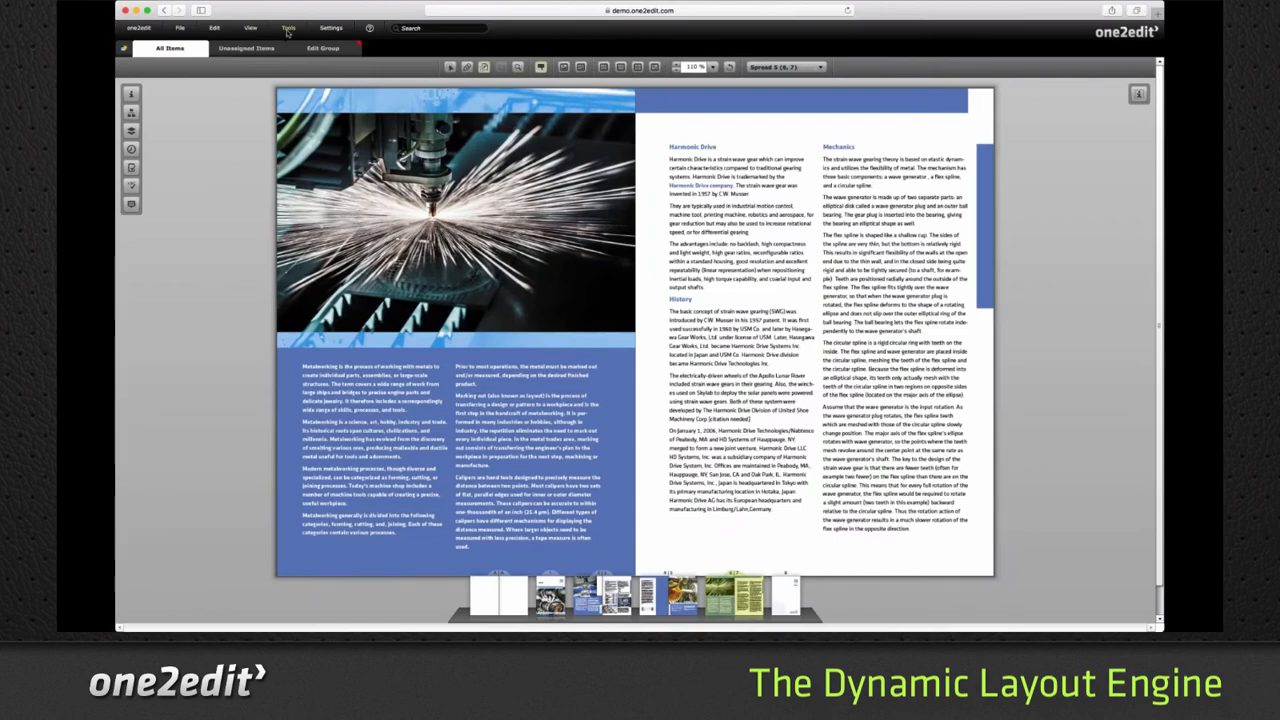
left_click(288, 28)
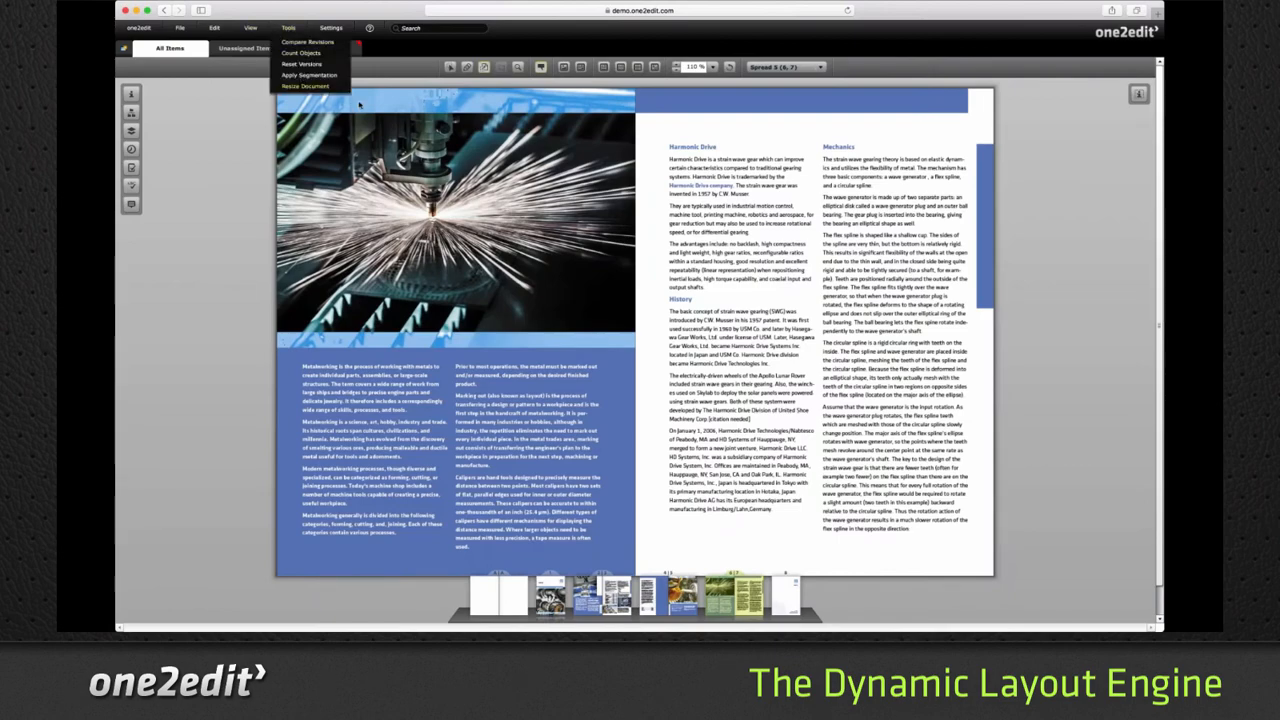
left_click(305, 86)
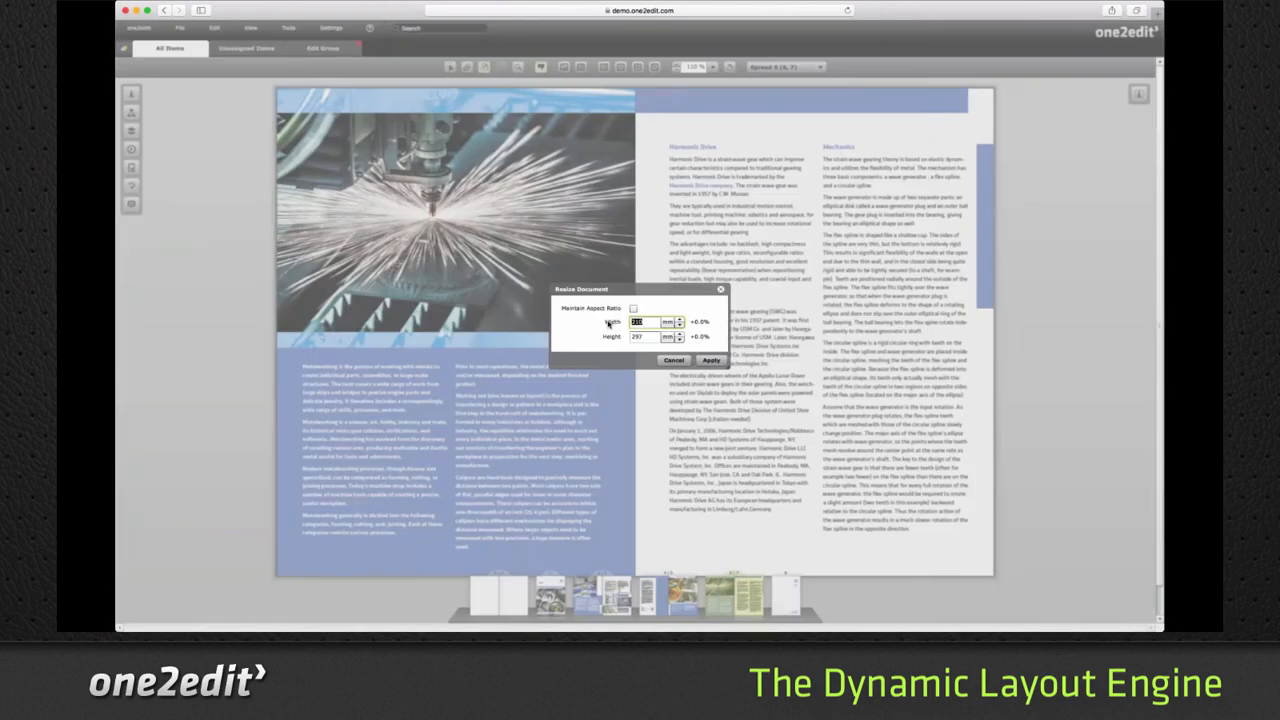
type("315")
key("Tab")
type("180")
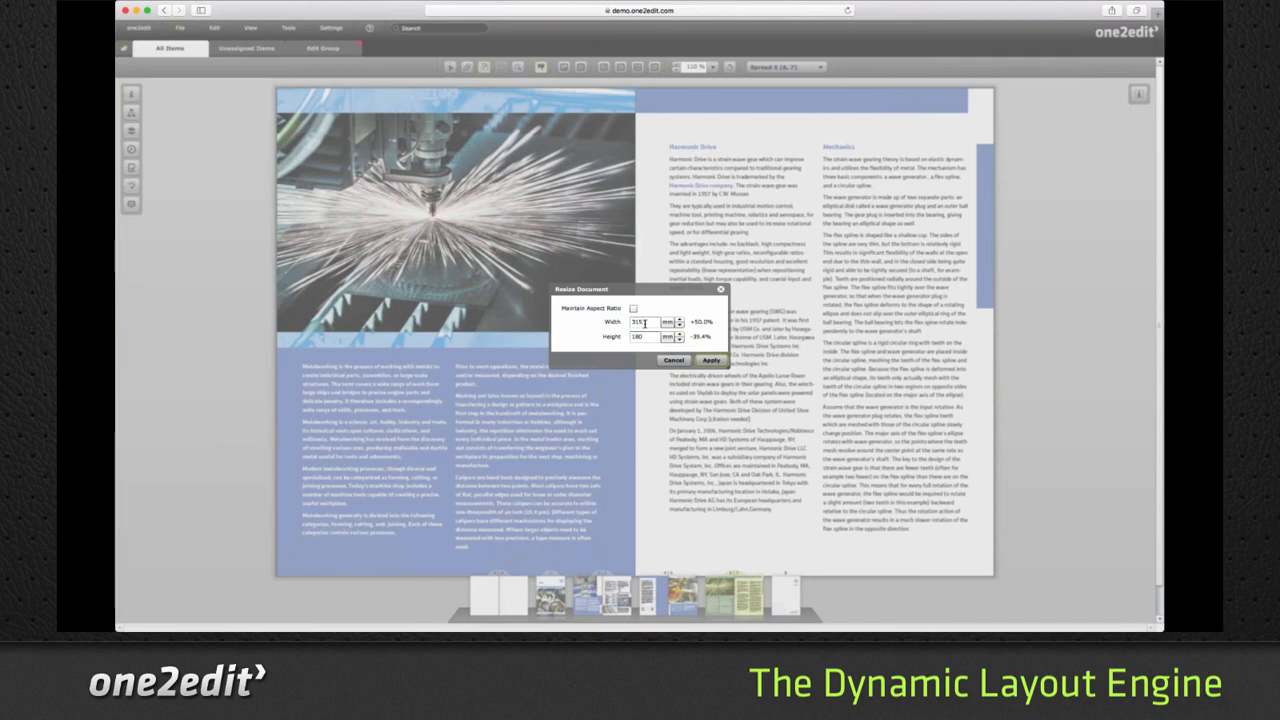
left_click(675, 360)
- Try to resize the brochure document to 80% of its width without maintaining the aspect ratio
left_click(330, 28)
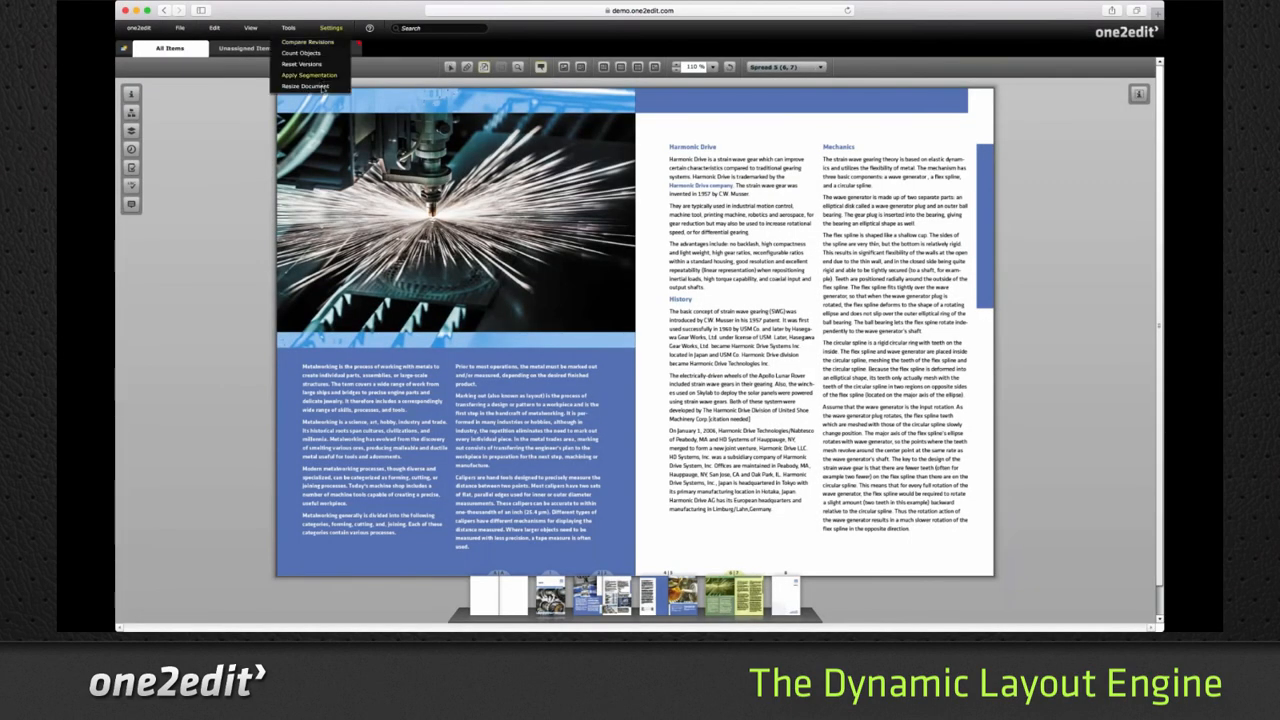
left_click(305, 86)
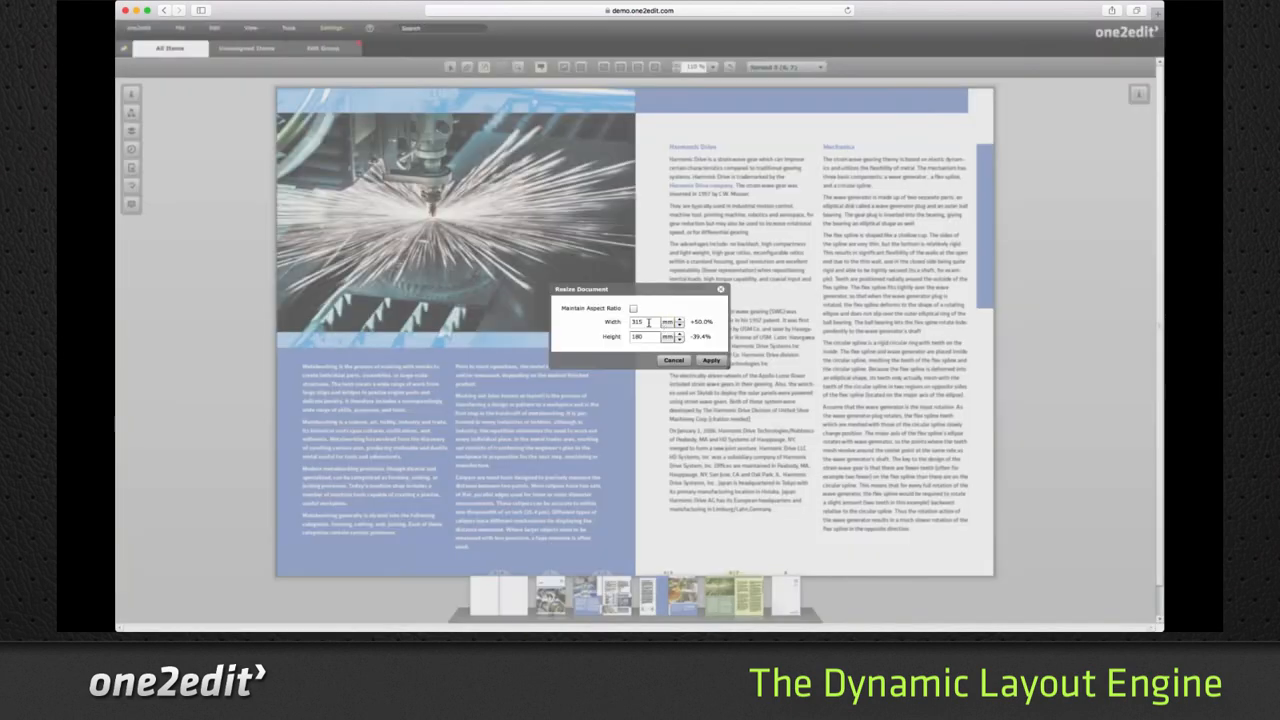
double_click(648, 322)
type("80%")
key("Tab")
left_click(667, 337)
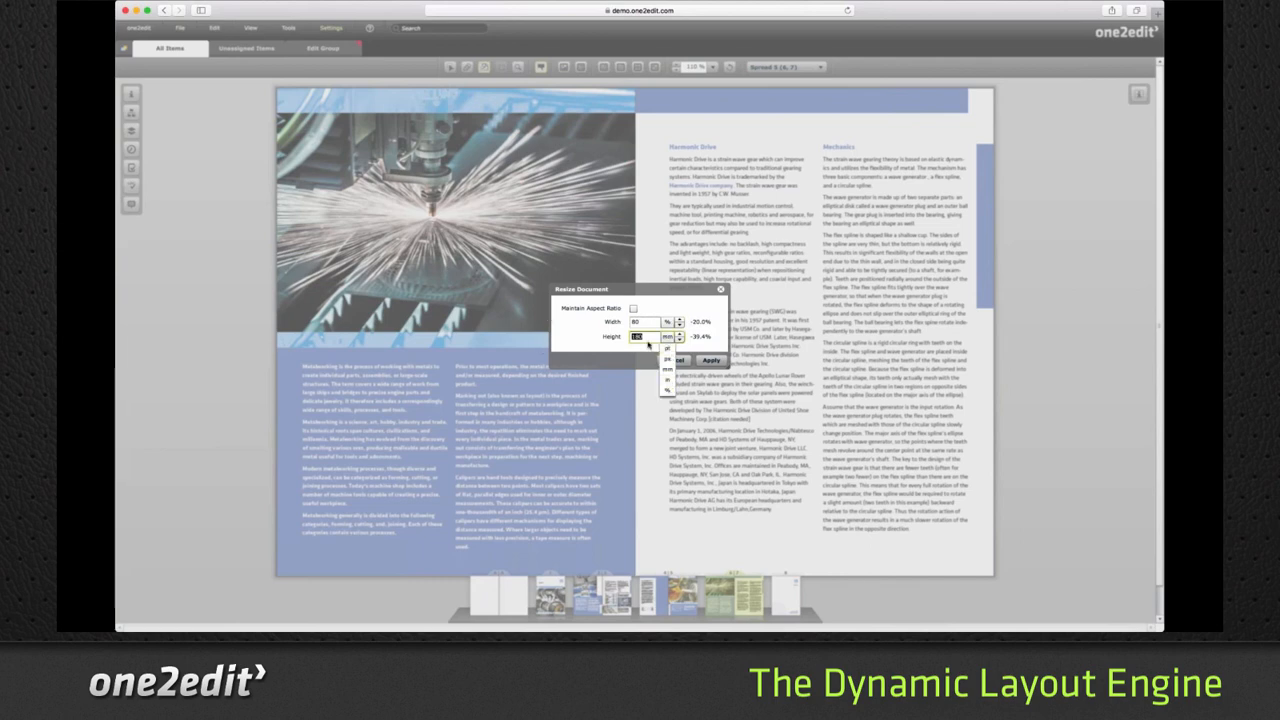
left_click_drag(646, 338, 630, 338)
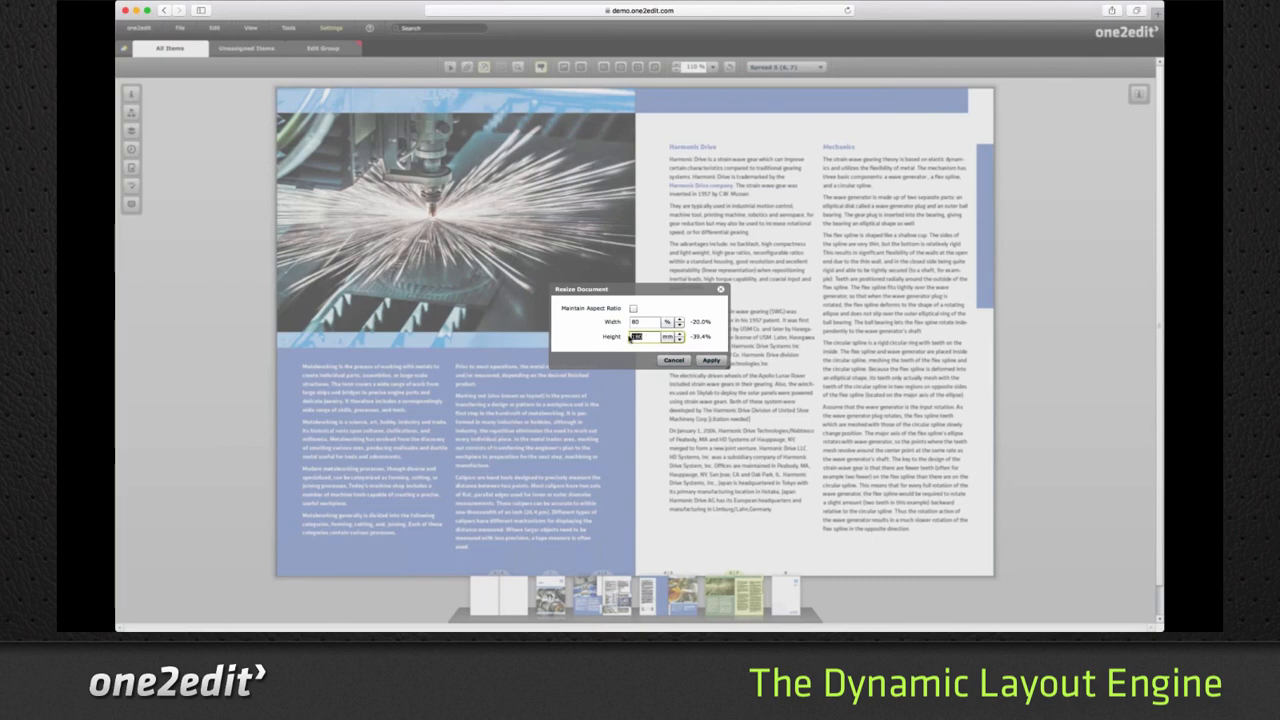
left_click(711, 361)
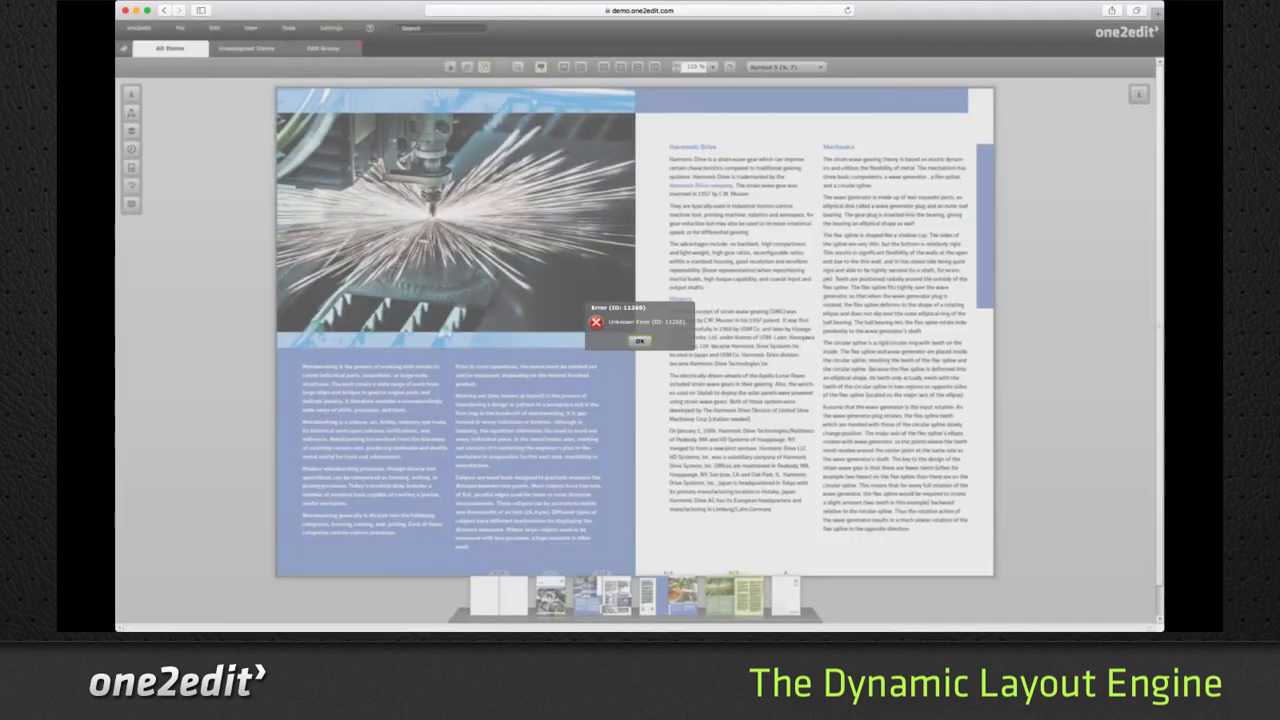
left_click(640, 341)
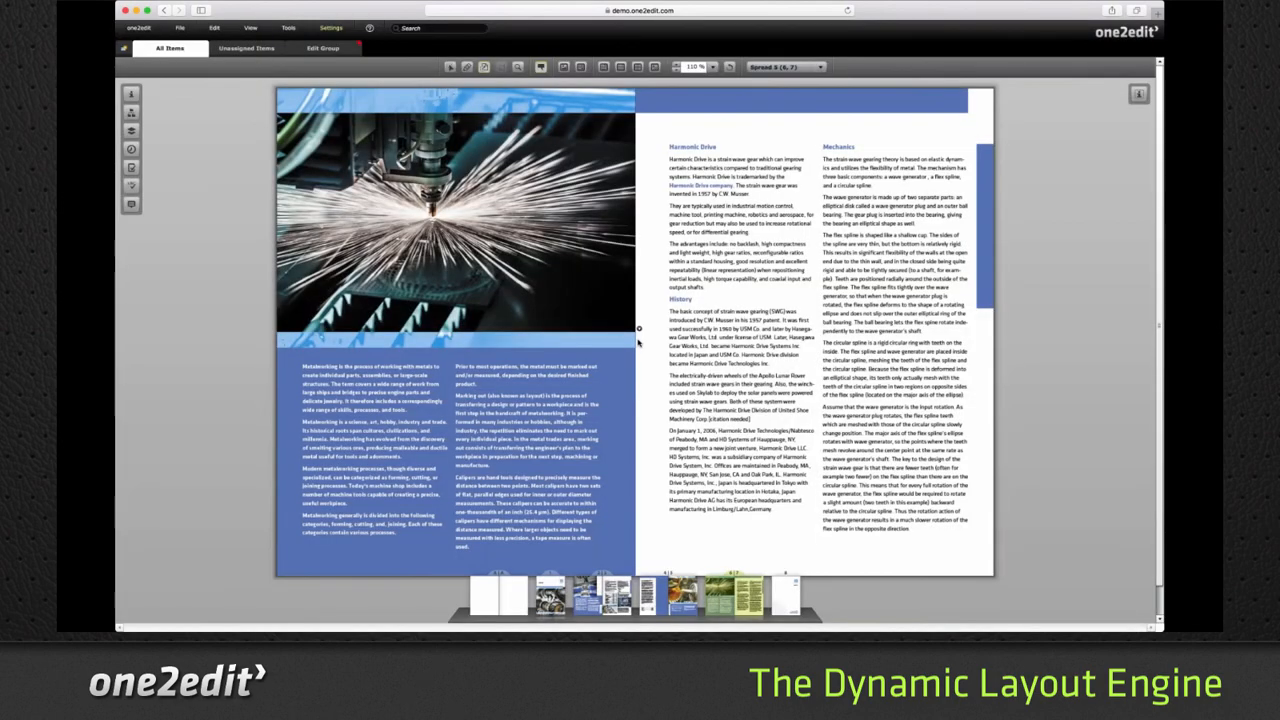
- Close the brochure project without saving its changes
left_click(181, 28)
left_click(225, 152)
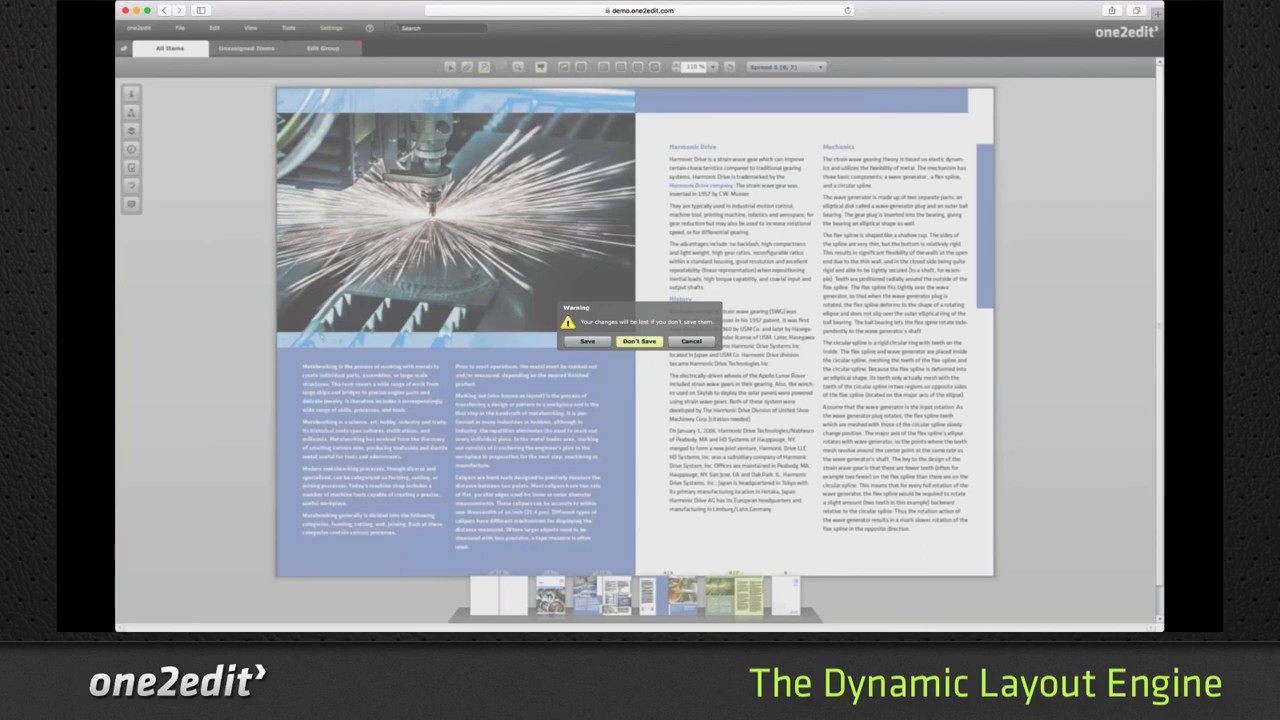
left_click(639, 342)
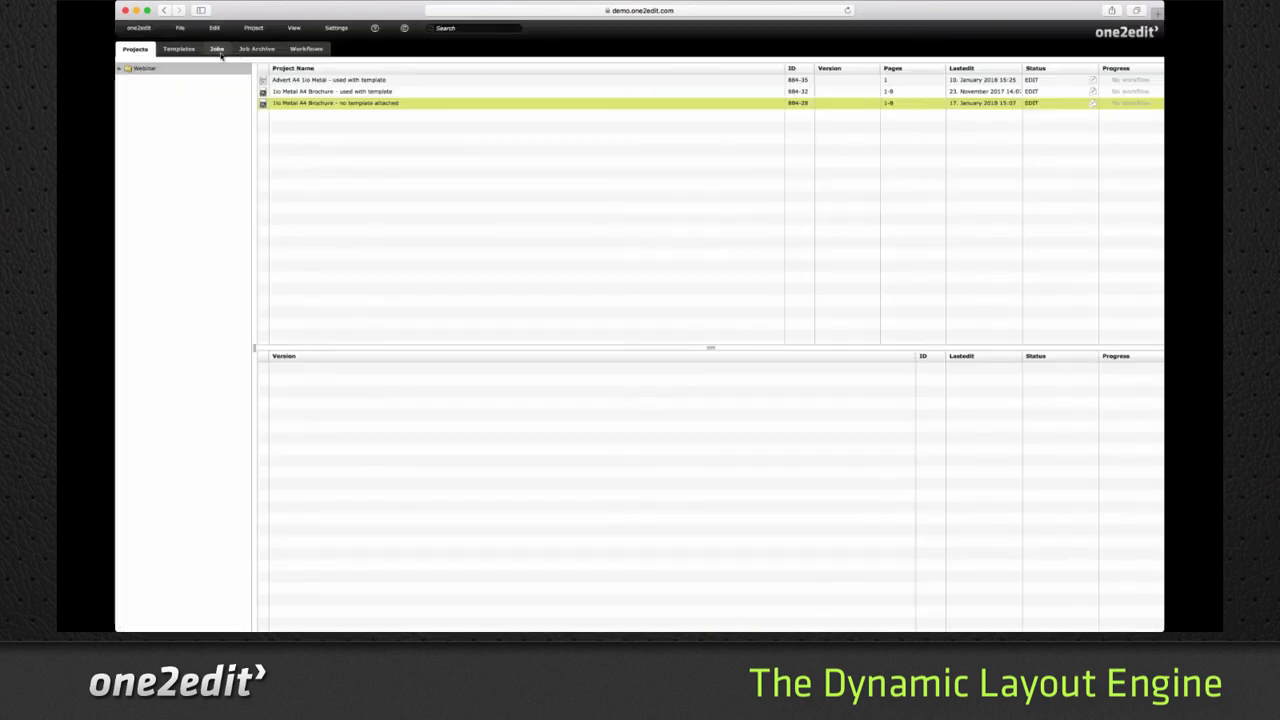
- Start a job from the A4 Brochure template
left_click(218, 49)
left_click(179, 48)
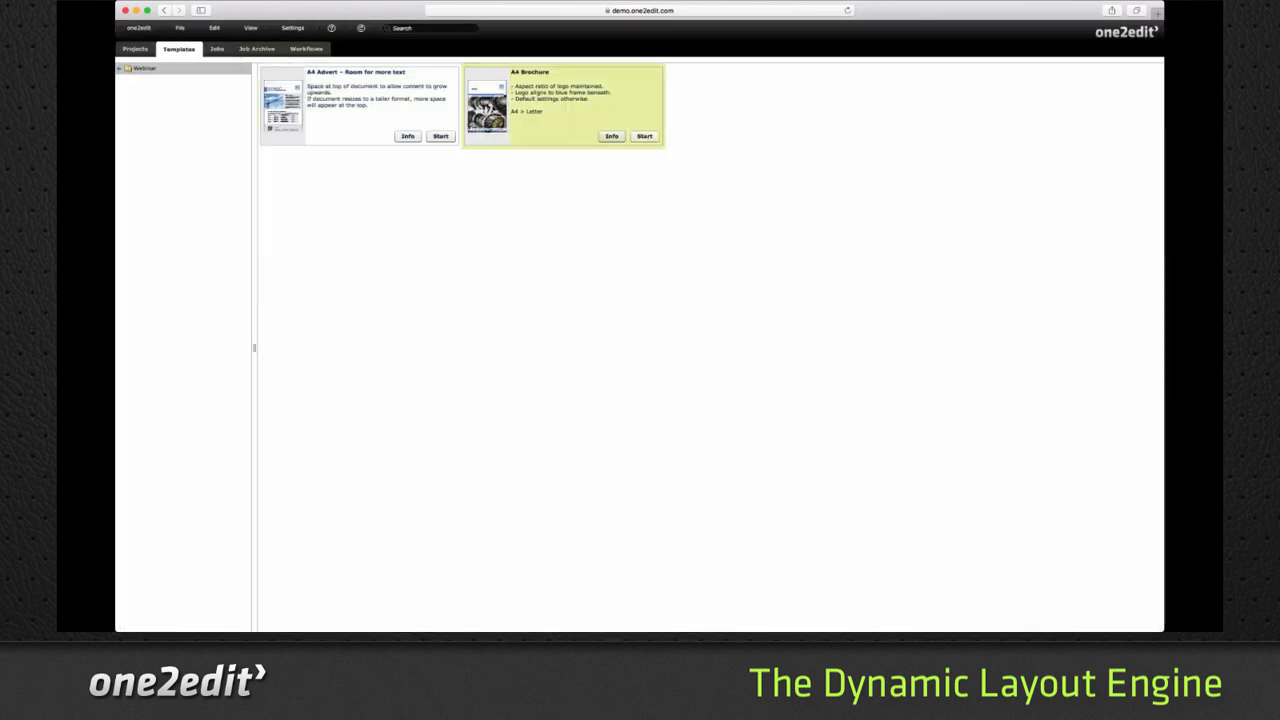
left_click(644, 136)
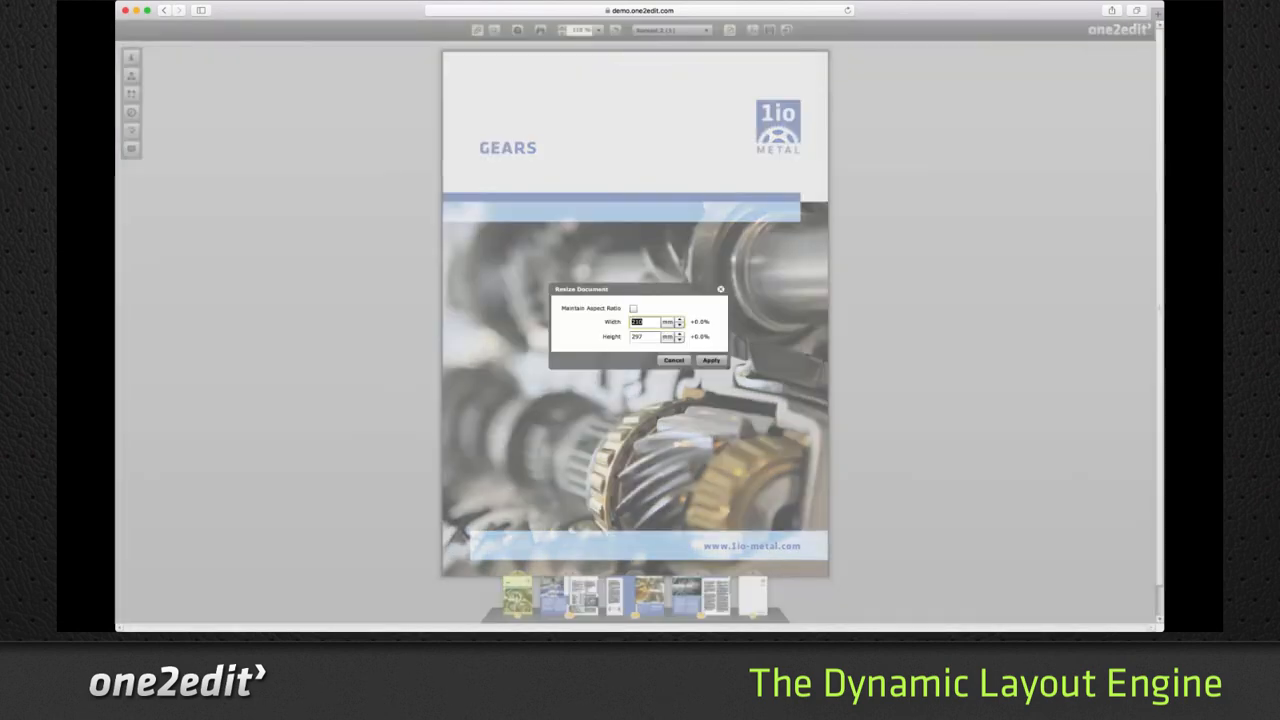
- Resize the templated brochure to 80% width and 70% height without maintaining the aspect ratio
type("80%")
key("Tab")
type("70%")
key("Tab")
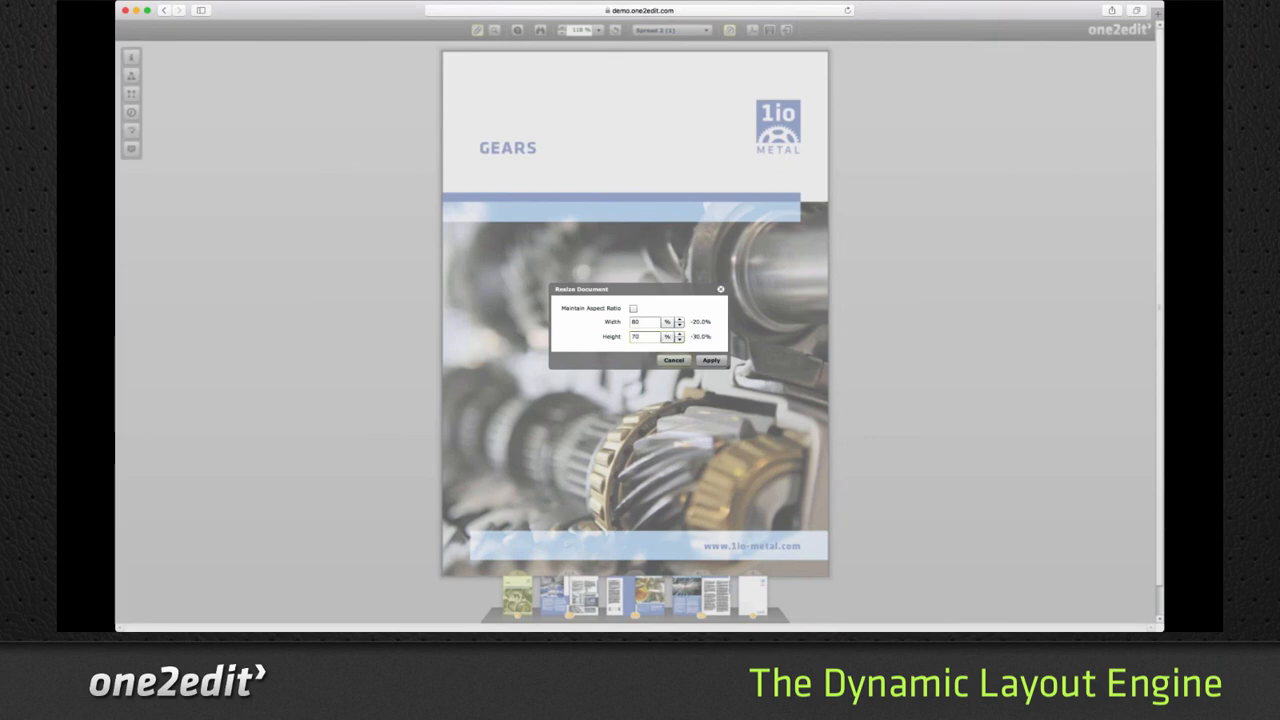
left_click(711, 360)
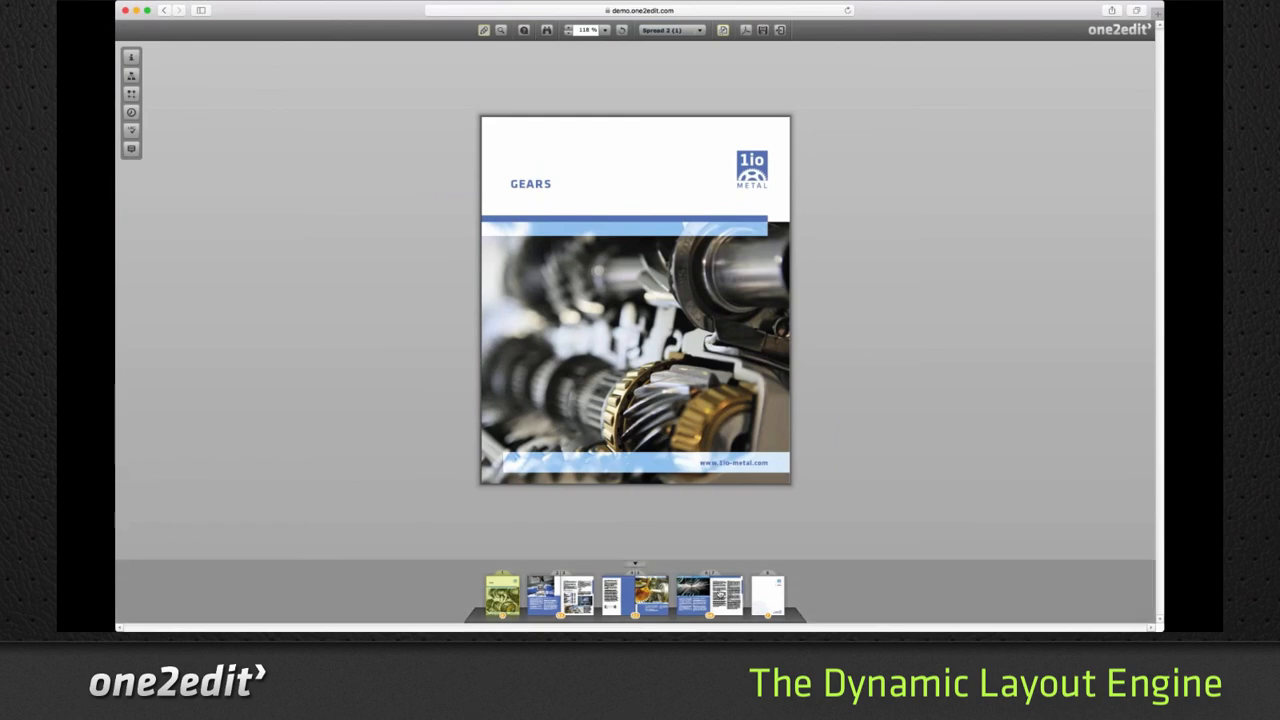
- Review the resized brochure's inner spreads, opening pages 6–7, 2–3 and 4–5
left_click(710, 596)
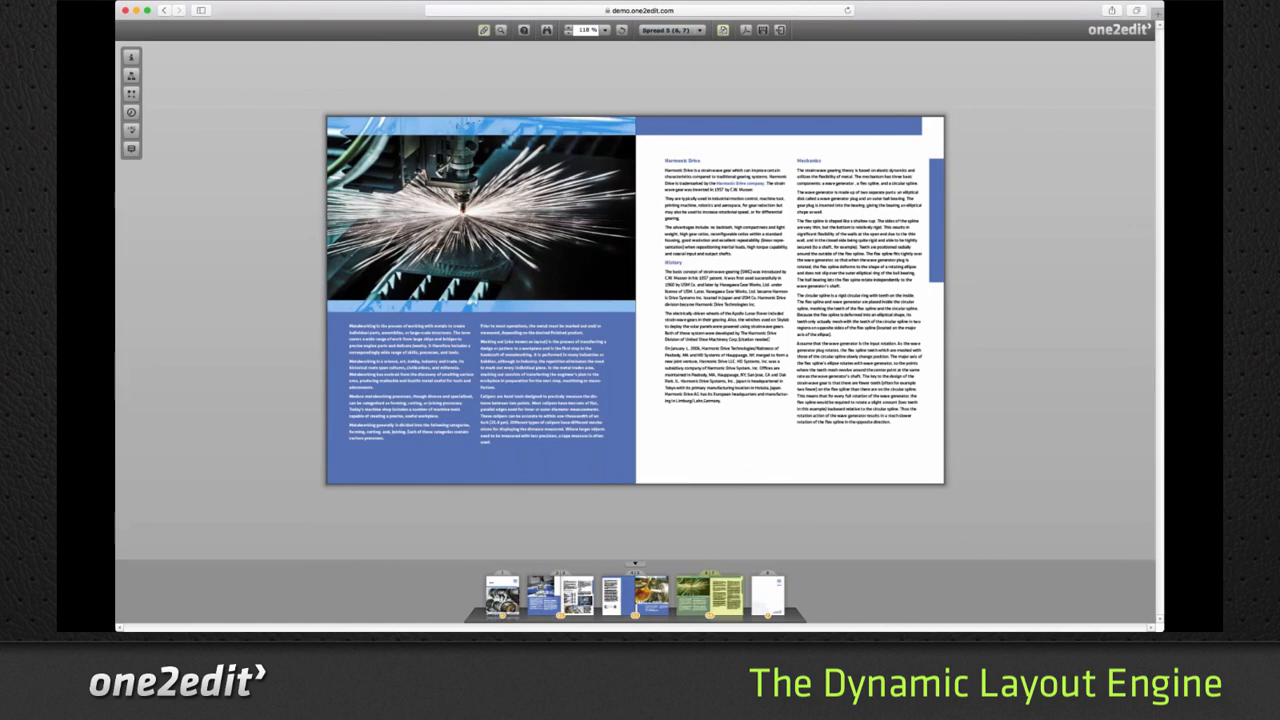
left_click(561, 596)
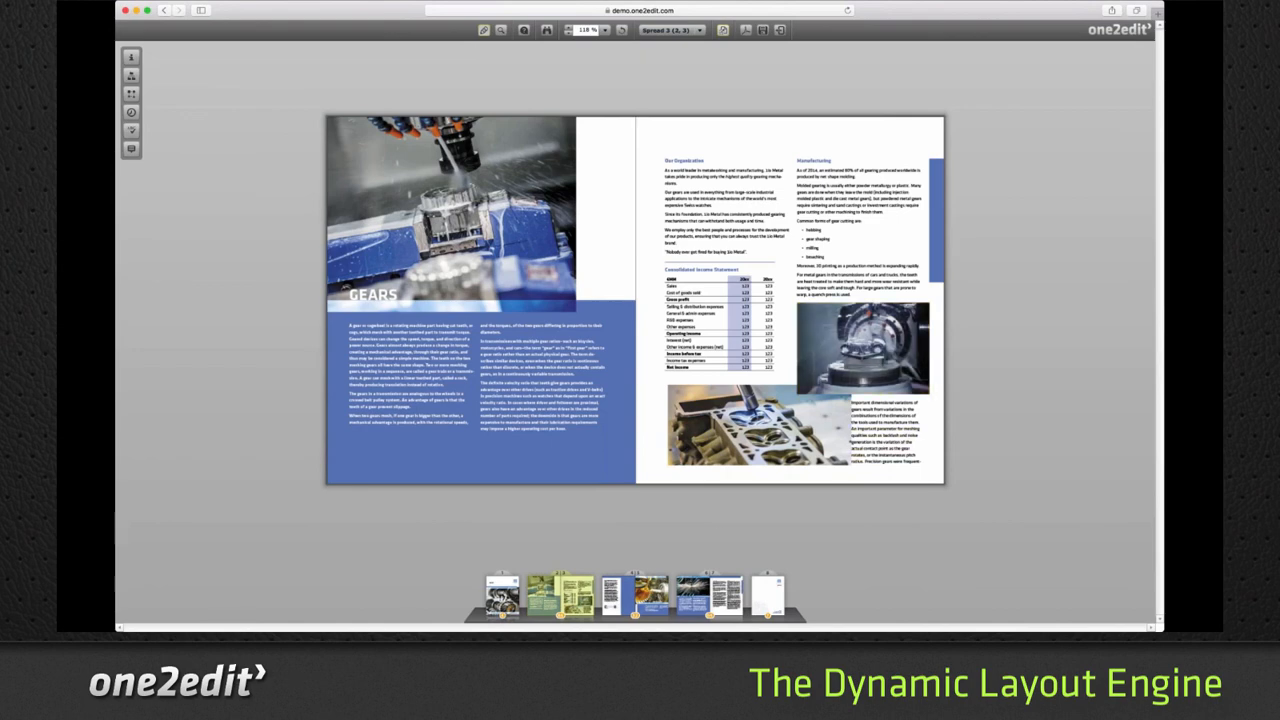
left_click(652, 607)
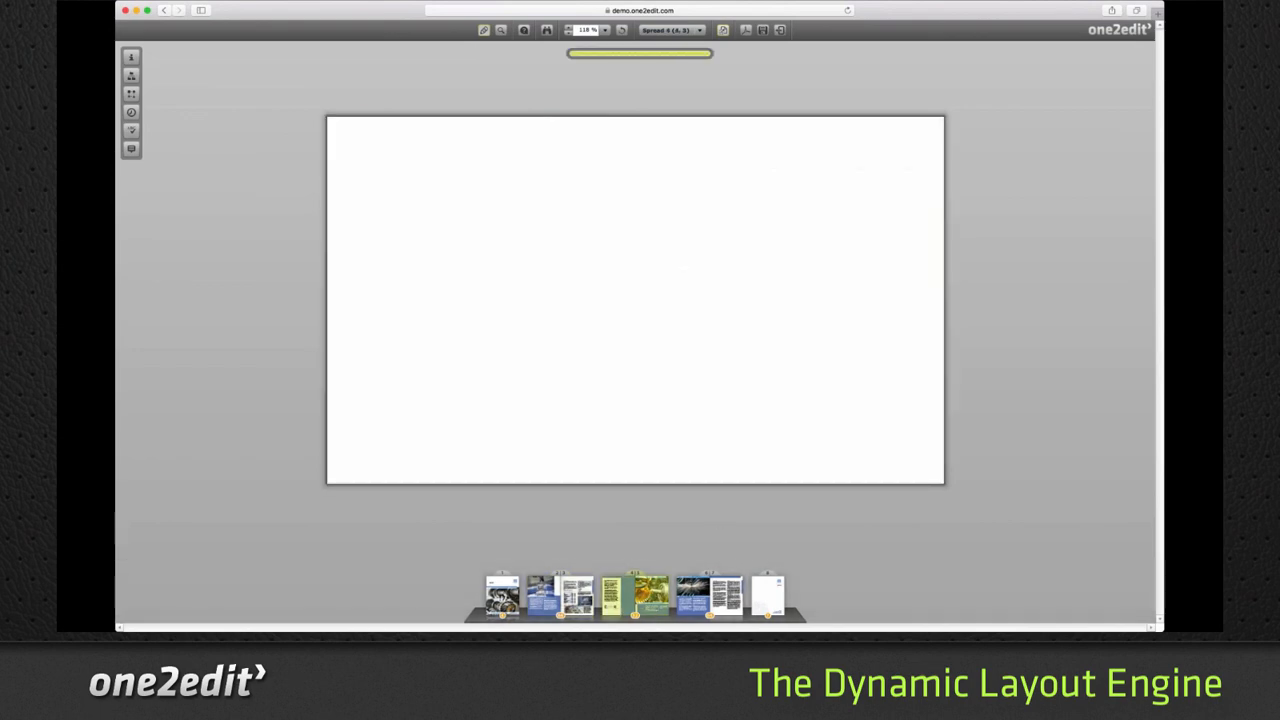